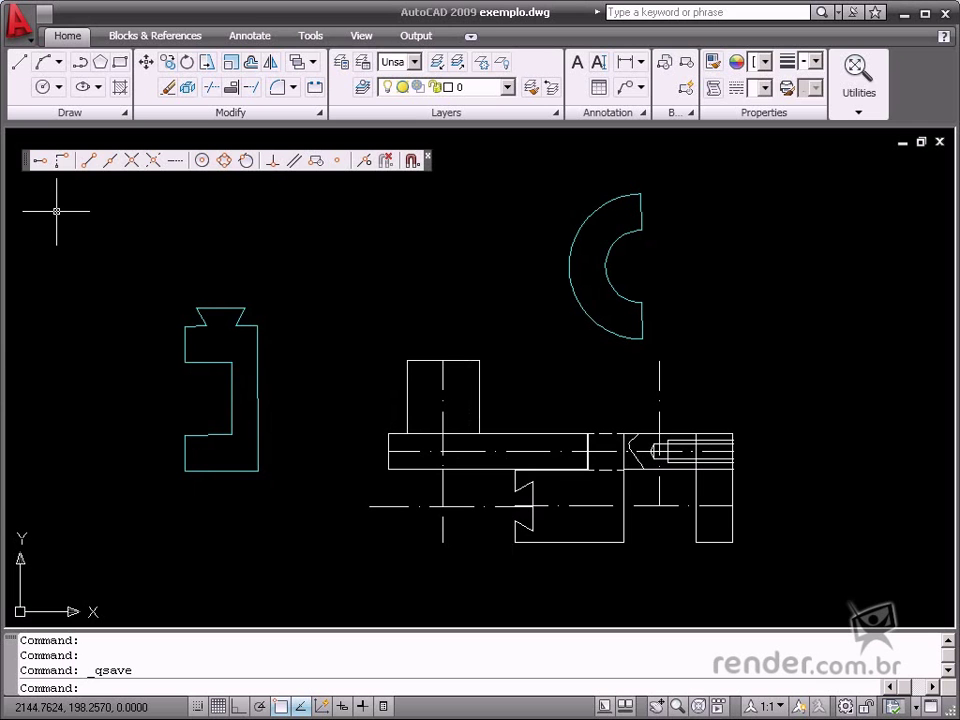
Browse the application menu for the Align command, then close it.
{"action": "left_click", "coordinate": [19, 19]}
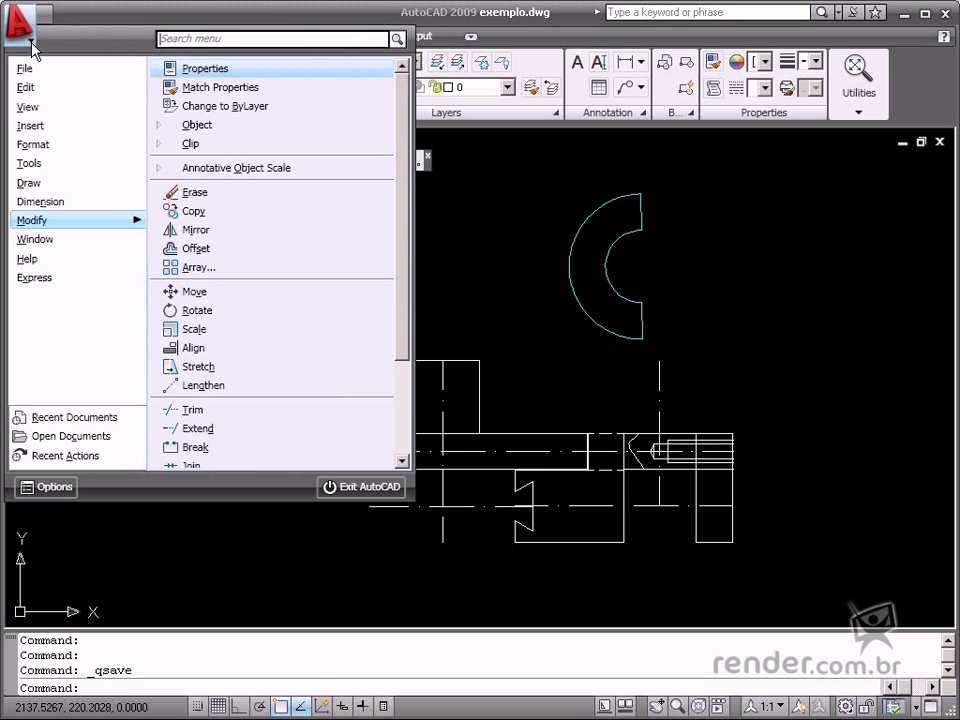
{"action": "mouse_move", "coordinate": [128, 224]}
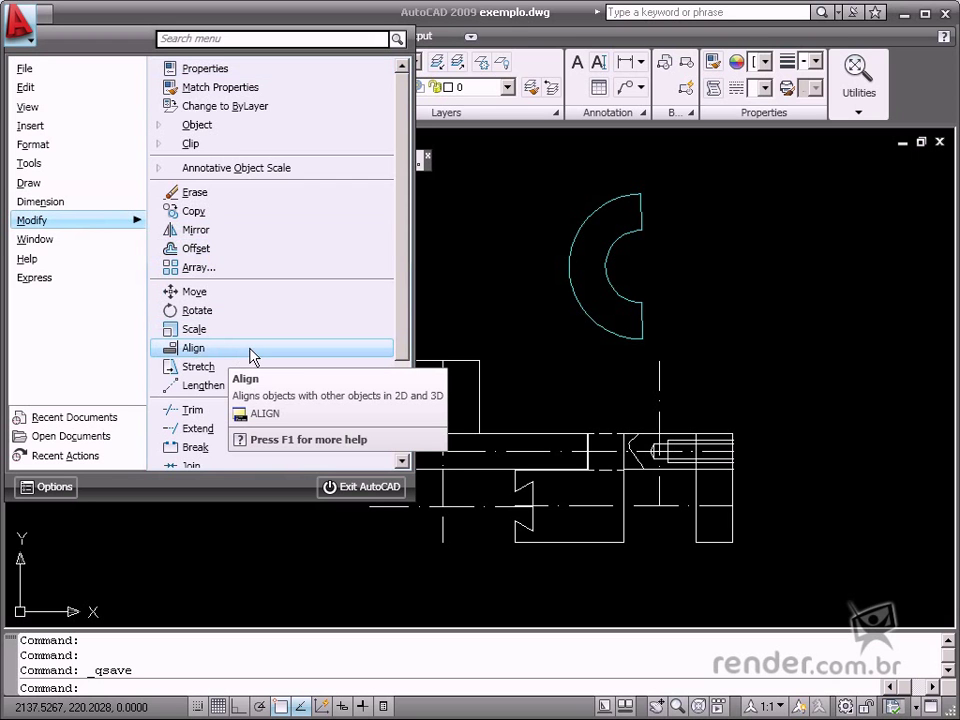
{"action": "left_click", "coordinate": [480, 295]}
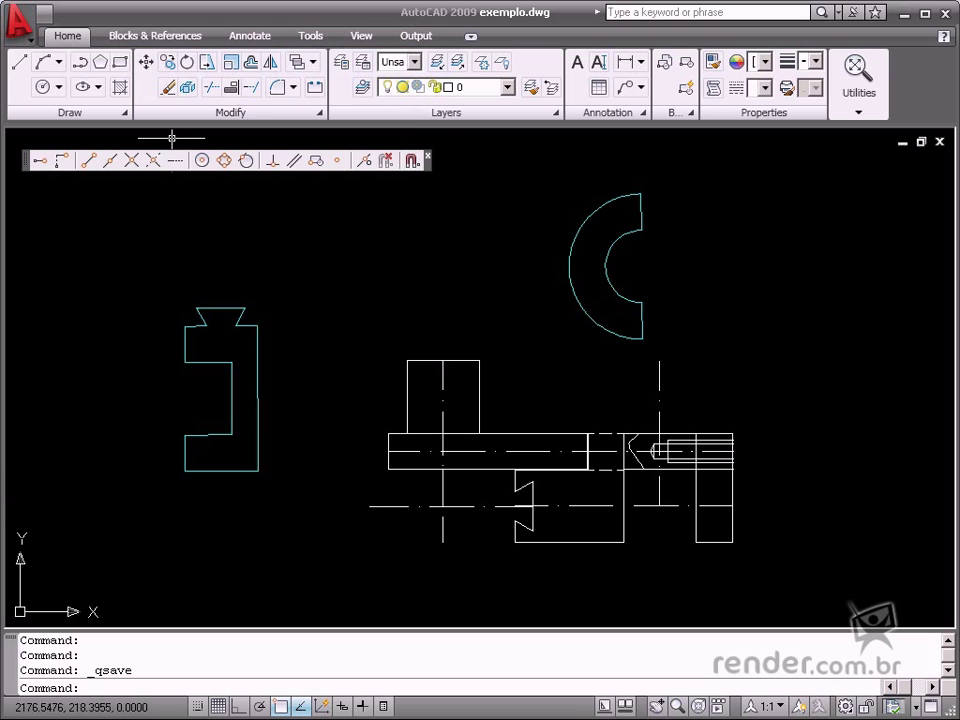
Look up 'align' in the Customize User Interface command list and close without changes.
{"action": "right_click", "coordinate": [278, 121]}
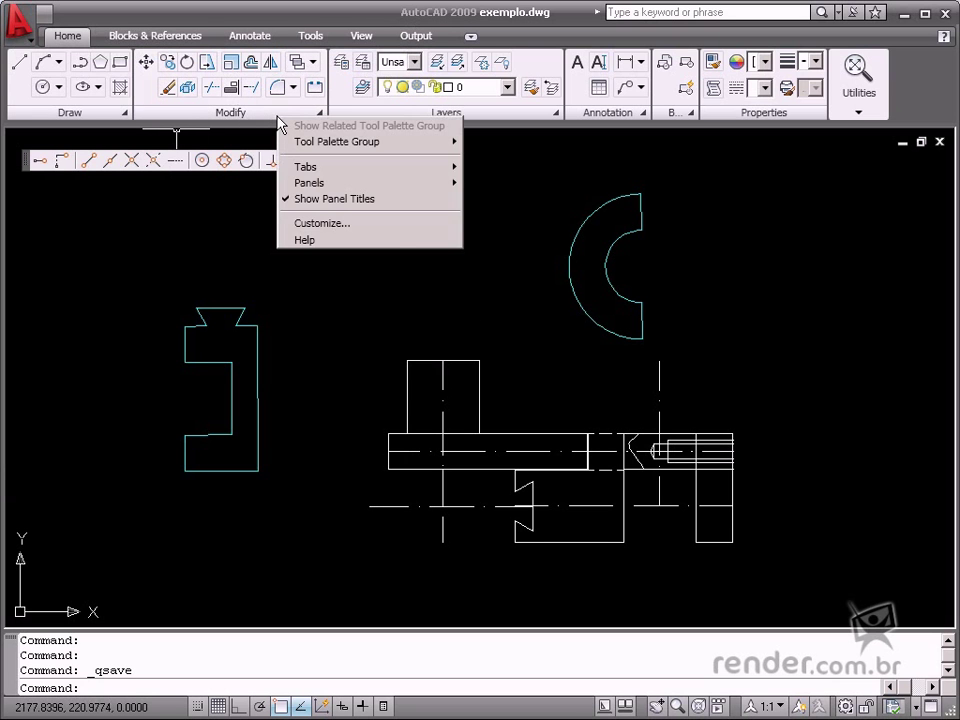
{"action": "left_click", "coordinate": [383, 234]}
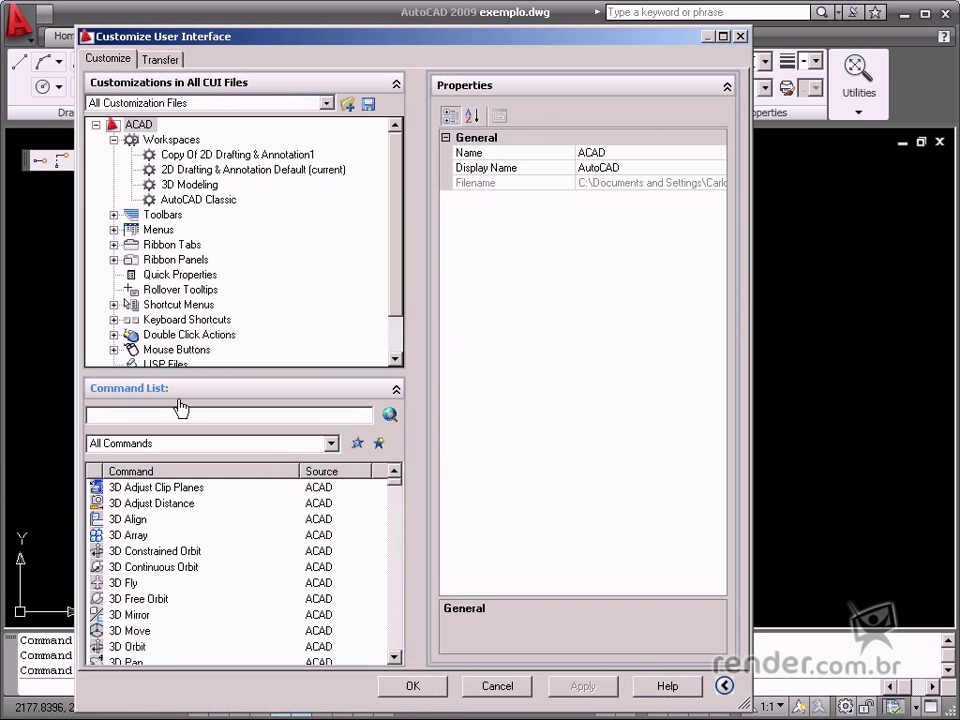
{"action": "left_click", "coordinate": [180, 412]}
{"action": "type", "text": "align"}
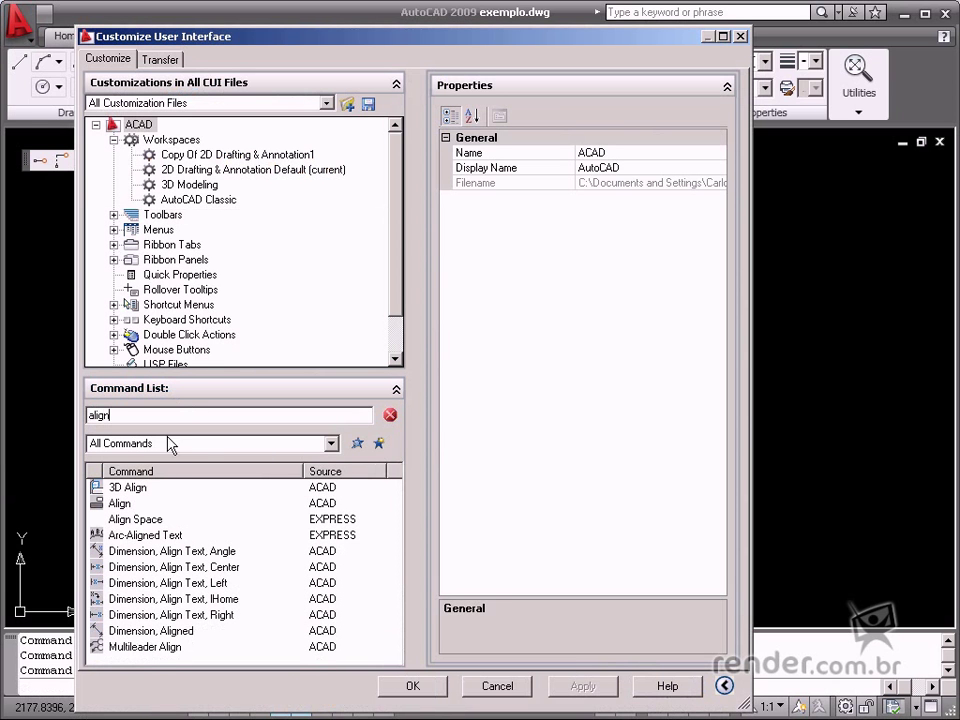
{"action": "left_click", "coordinate": [120, 504]}
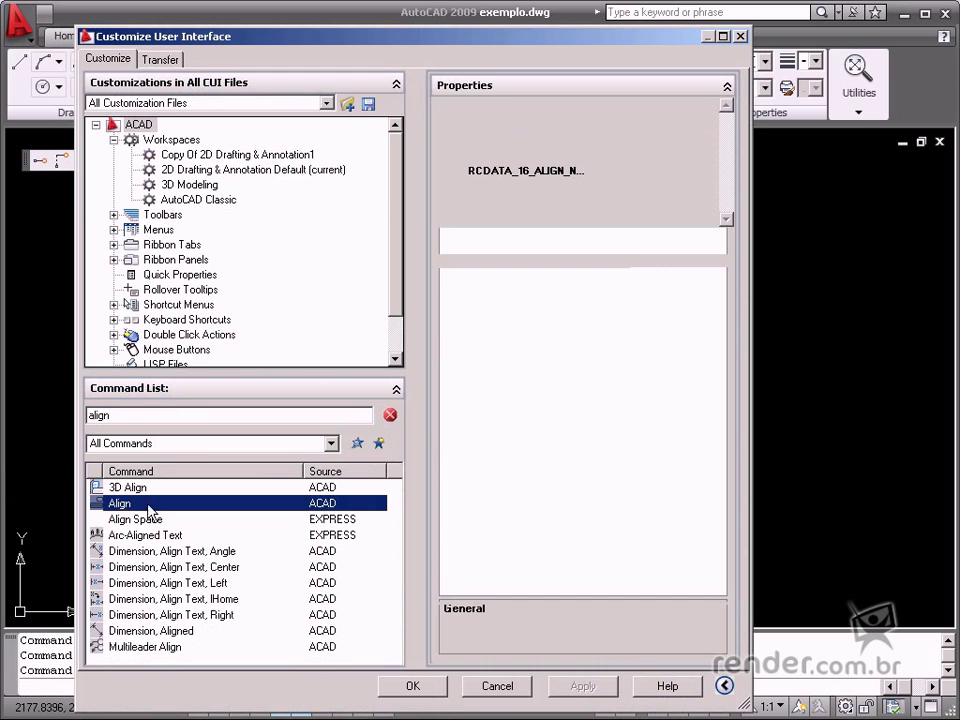
{"action": "left_click", "coordinate": [497, 686]}
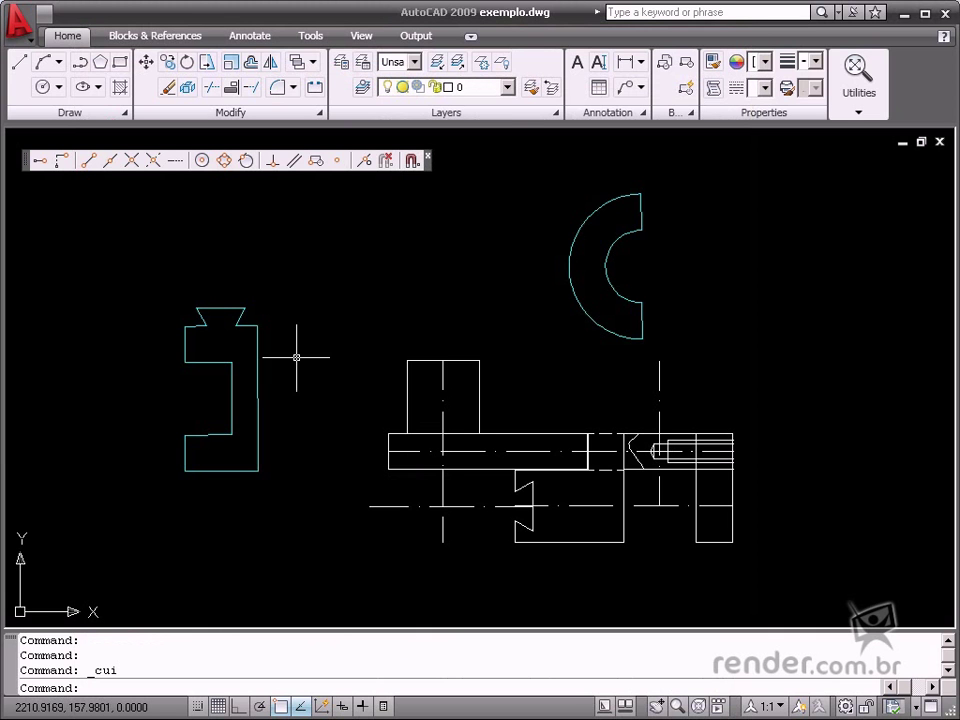
Align the notched block's two top corners to the assembly points beneath the shaft, without scaling.
{"action": "type", "text": "al"}
{"action": "key", "text": "Return"}
{"action": "left_click", "coordinate": [296, 357]}
{"action": "left_click", "coordinate": [197, 397]}
{"action": "key", "text": "Return"}
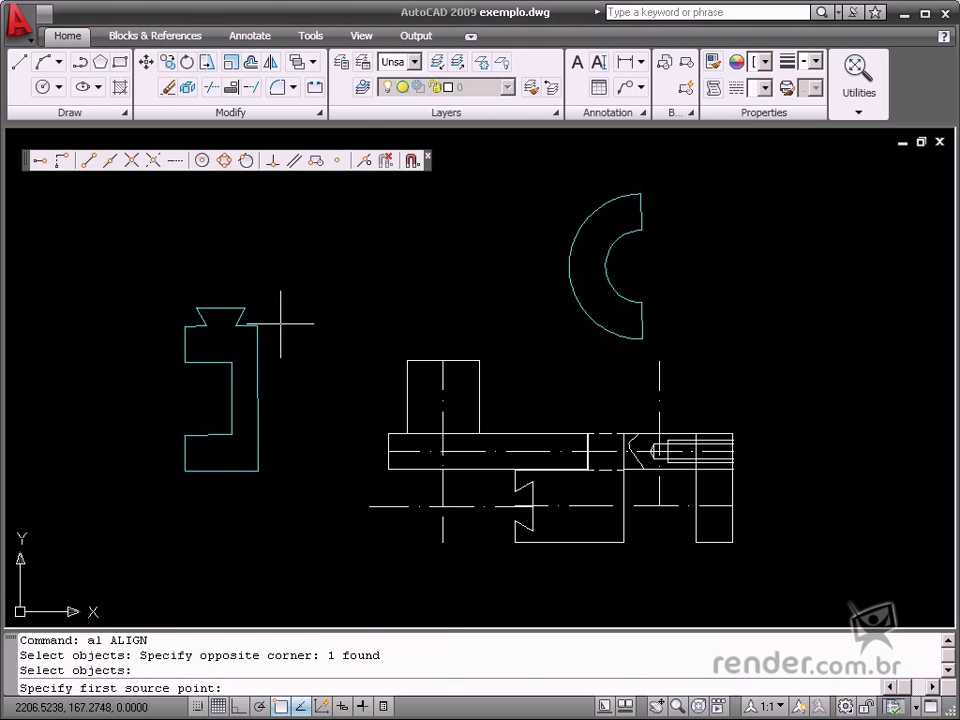
{"action": "left_click", "coordinate": [245, 307]}
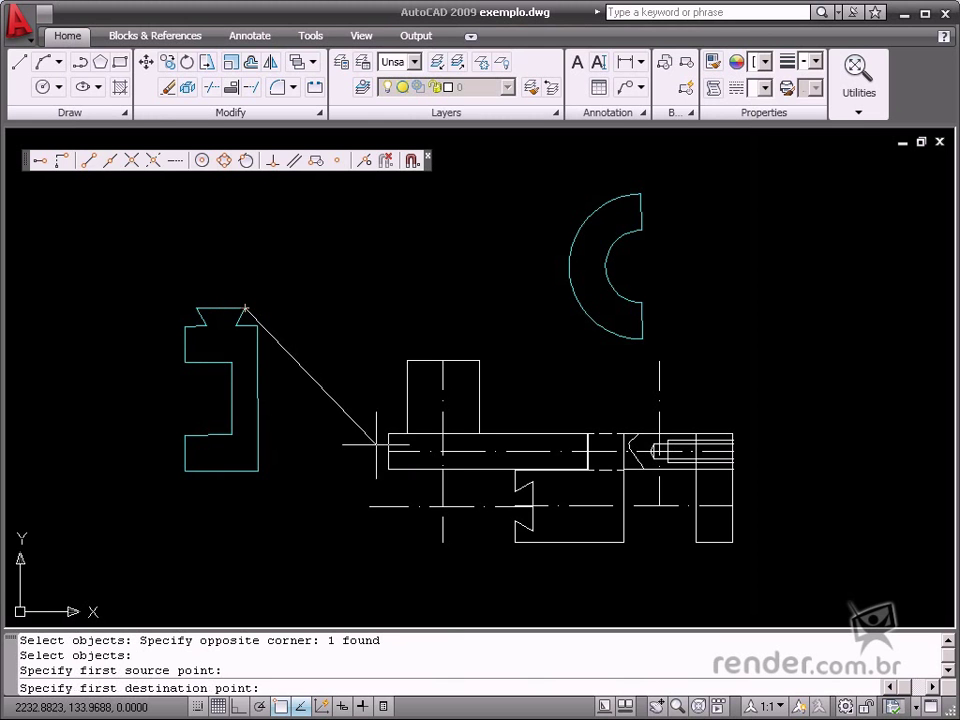
{"action": "left_click", "coordinate": [532, 531]}
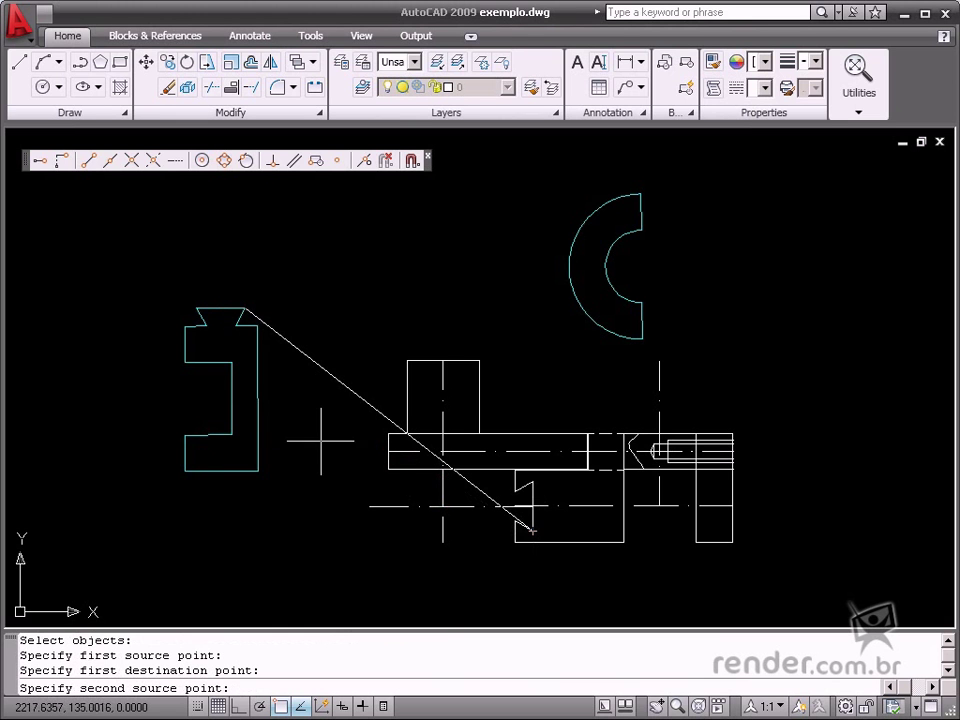
{"action": "left_click", "coordinate": [195, 308]}
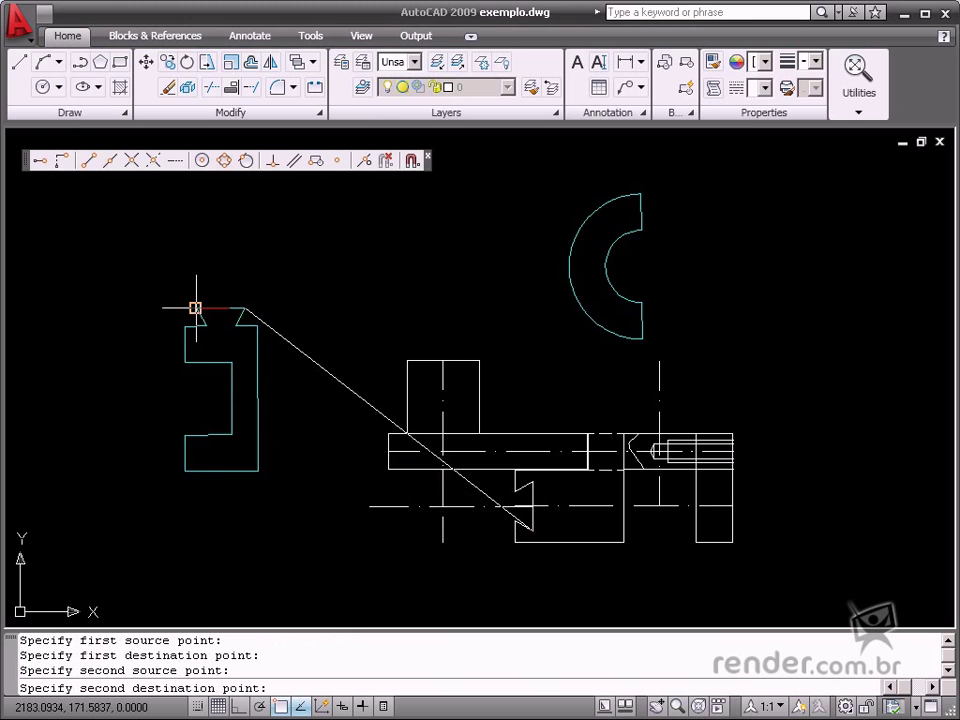
{"action": "left_click", "coordinate": [531, 481]}
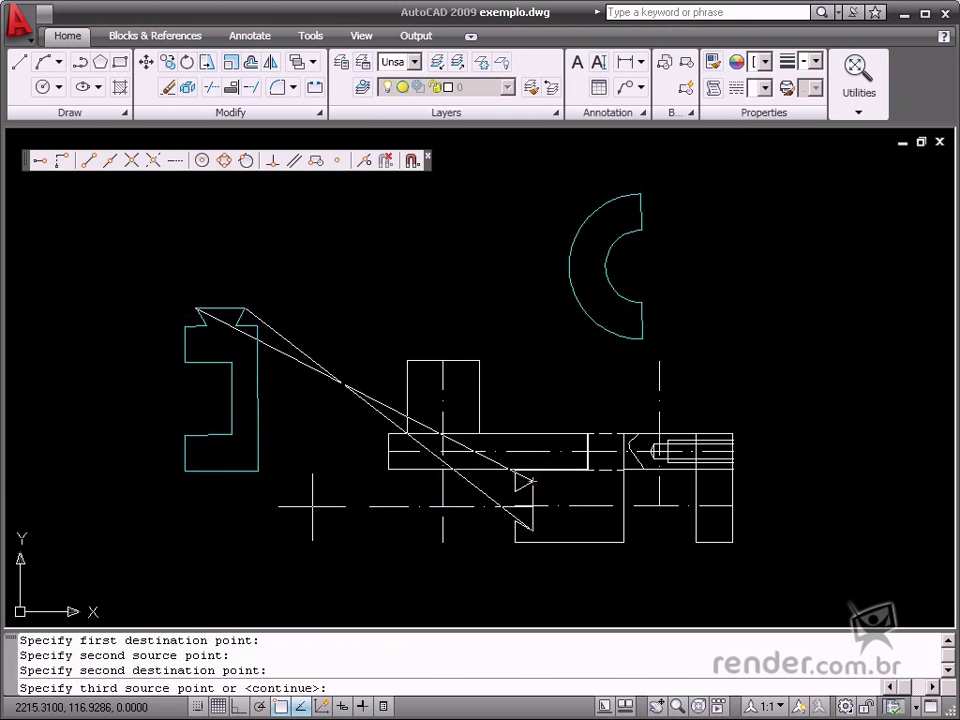
{"action": "key", "text": "Return"}
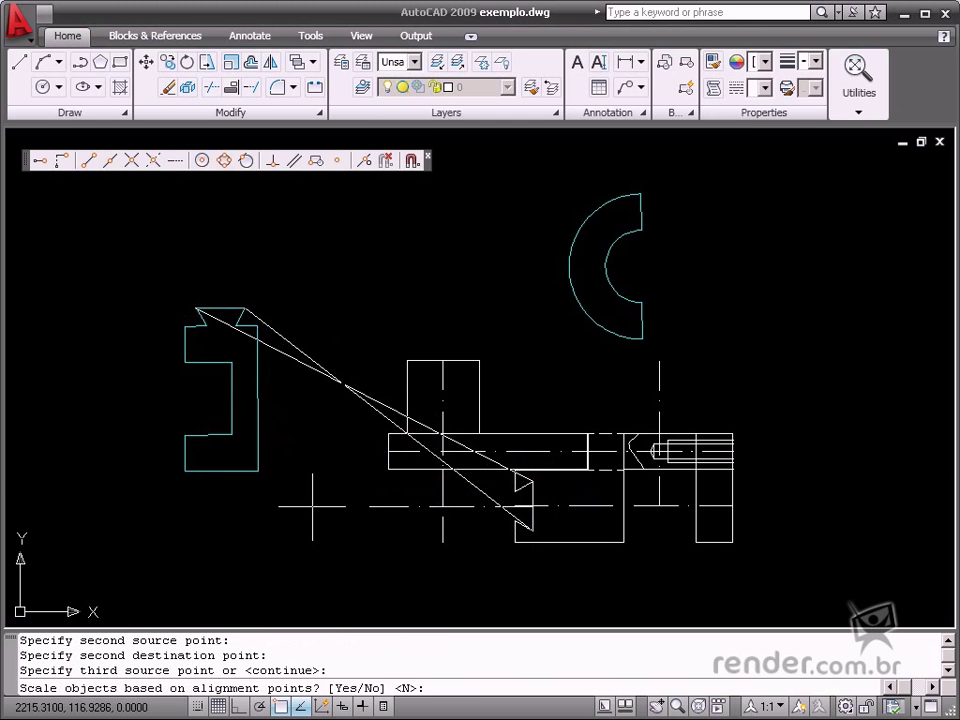
{"action": "key", "text": "Return"}
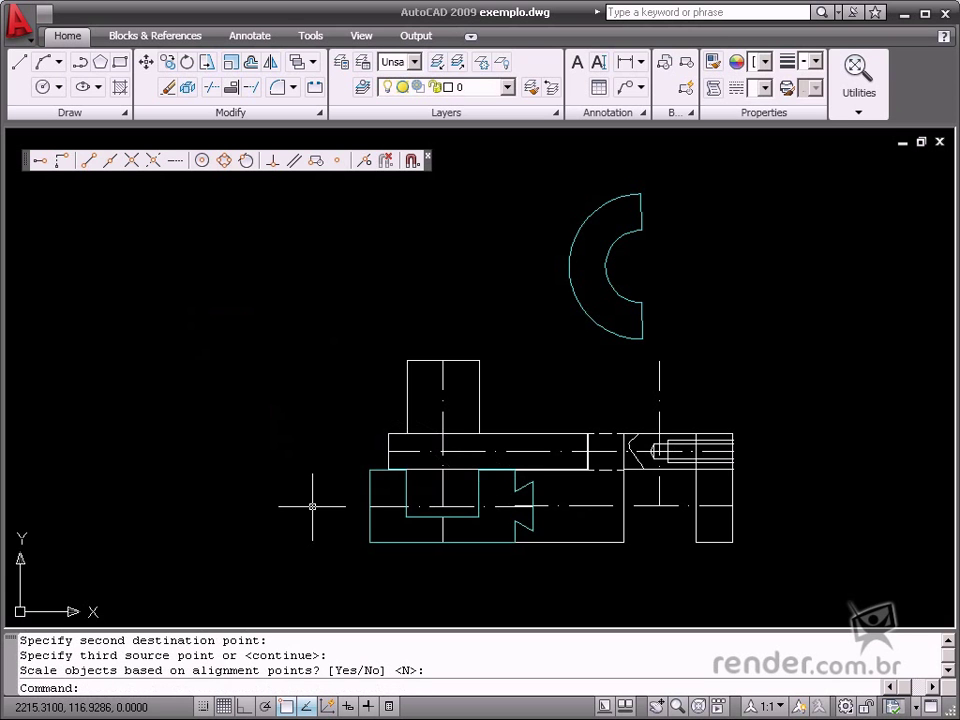
Pan and zoom toward the C-shaped arc and the shaft's right end.
{"action": "middle_click_drag", "start_coordinate": [537, 507], "coordinate": [439, 531]}
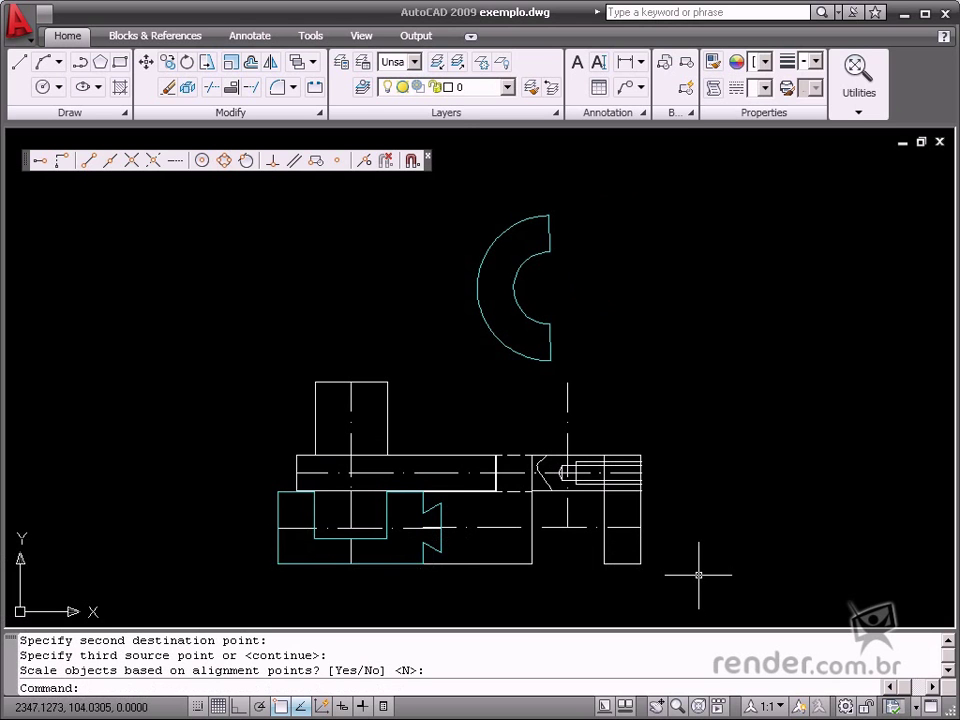
{"action": "scroll", "coordinate": [647, 379], "scroll_direction": "up", "scroll_amount": 2}
{"action": "middle_click_drag", "start_coordinate": [647, 379], "coordinate": [707, 396]}
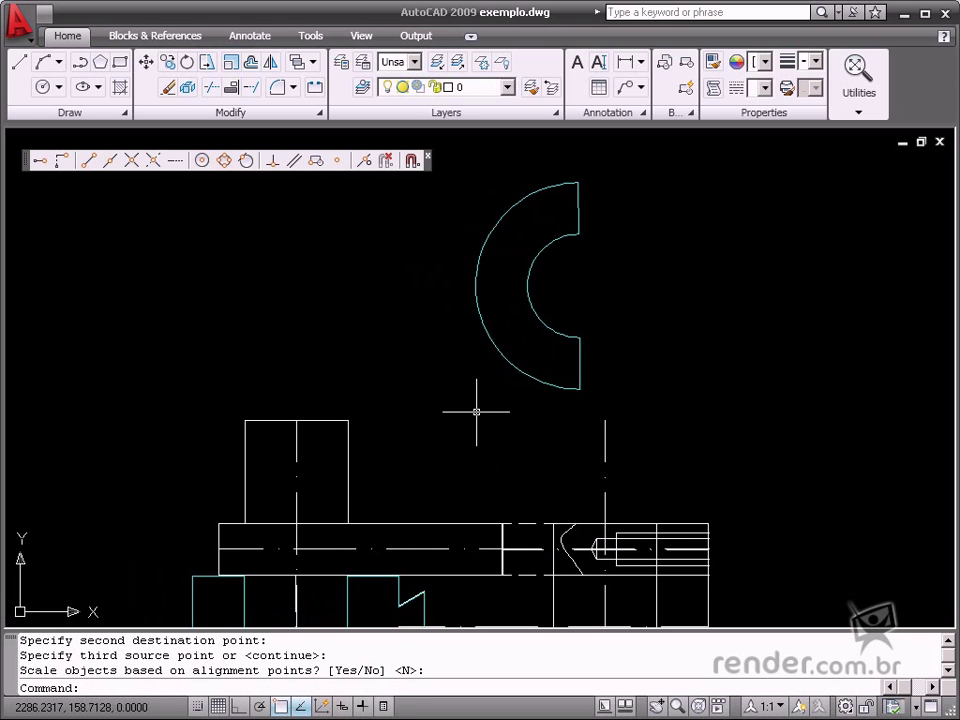
ALIGN the C-shaped arc's lower and top endpoints to the shaft's right-end points, without scaling.
{"action": "type", "text": "al"}
{"action": "key", "text": "Return"}
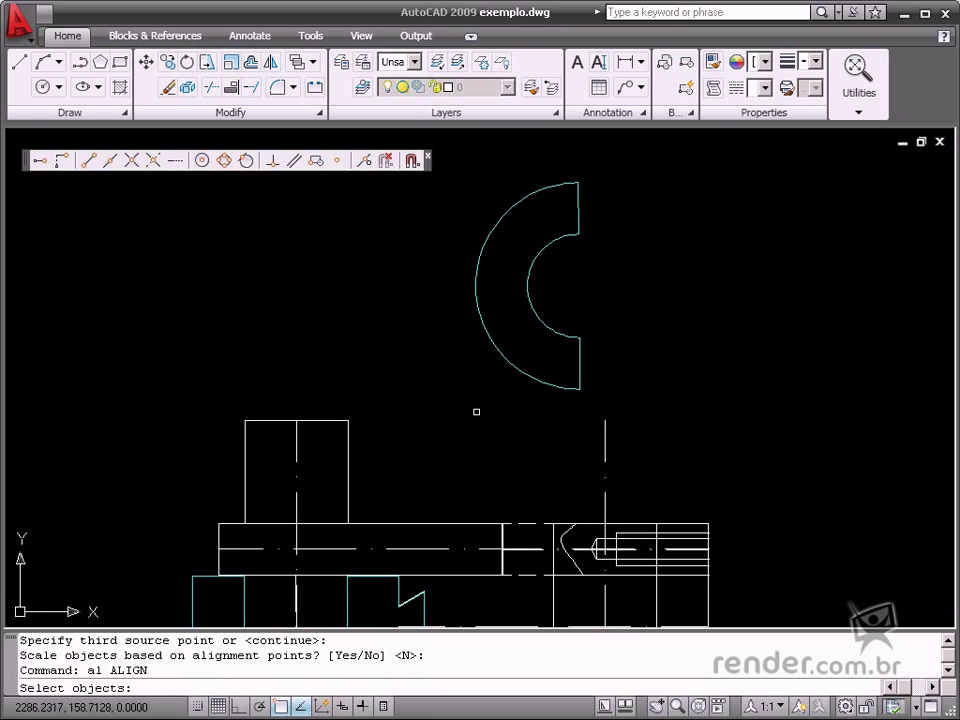
{"action": "left_click", "coordinate": [487, 343]}
{"action": "key", "text": "Return"}
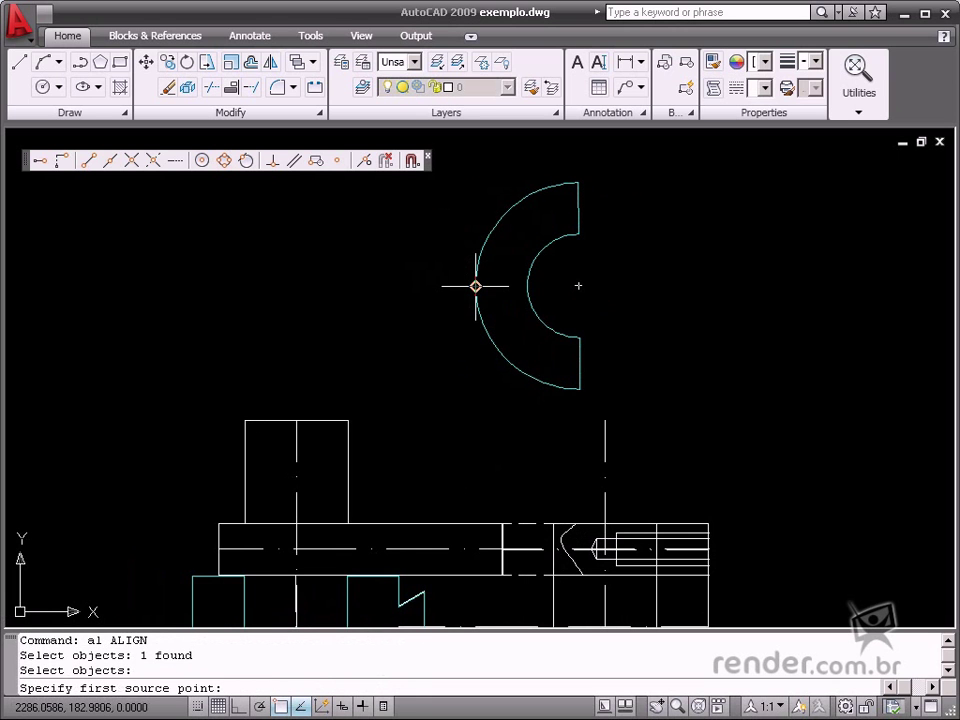
{"action": "left_click", "coordinate": [476, 286]}
{"action": "left_click", "coordinate": [604, 419]}
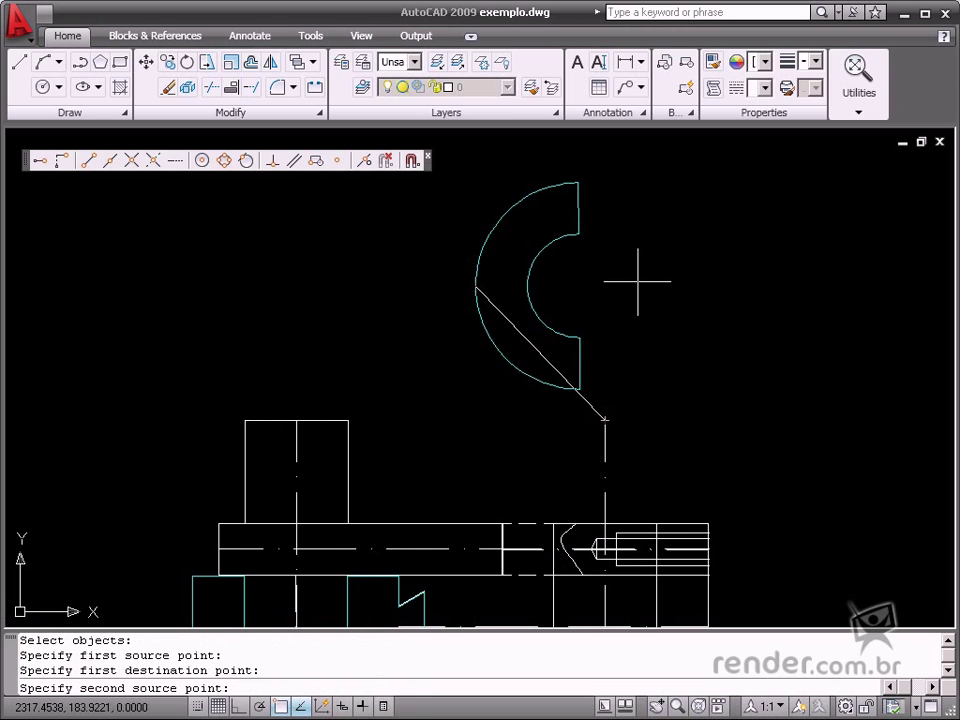
{"action": "left_click", "coordinate": [578, 182]}
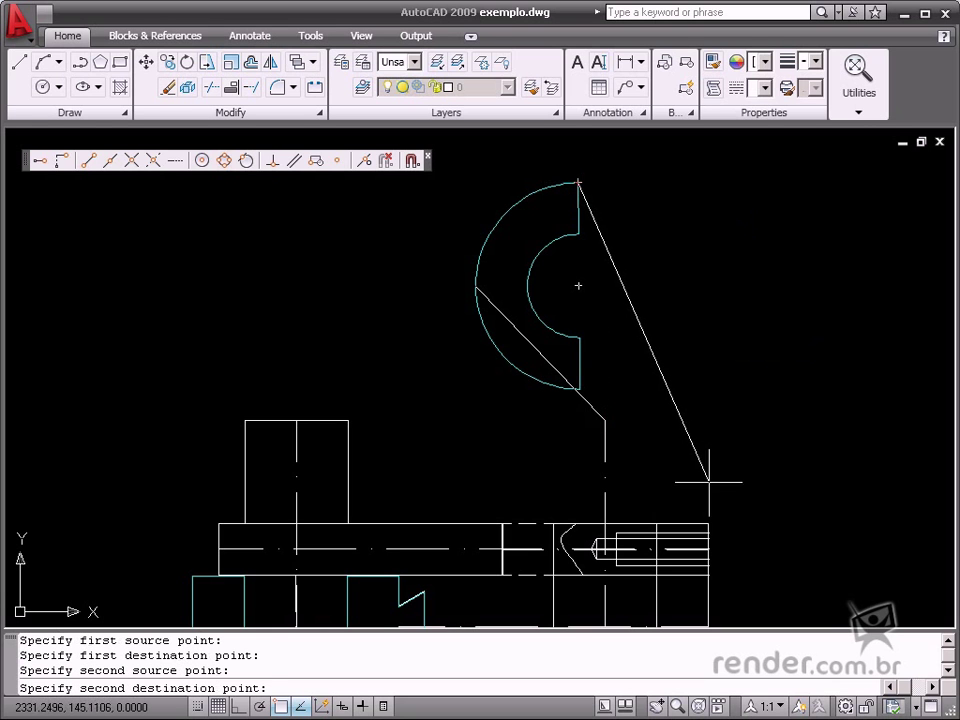
{"action": "left_click", "coordinate": [708, 523]}
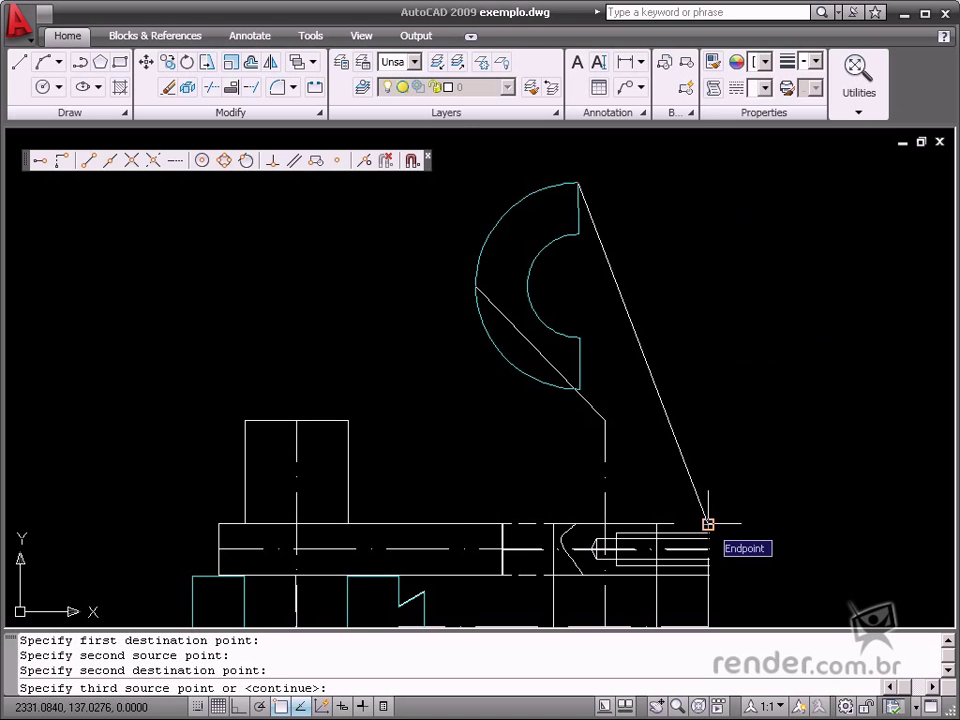
{"action": "key", "text": "Return"}
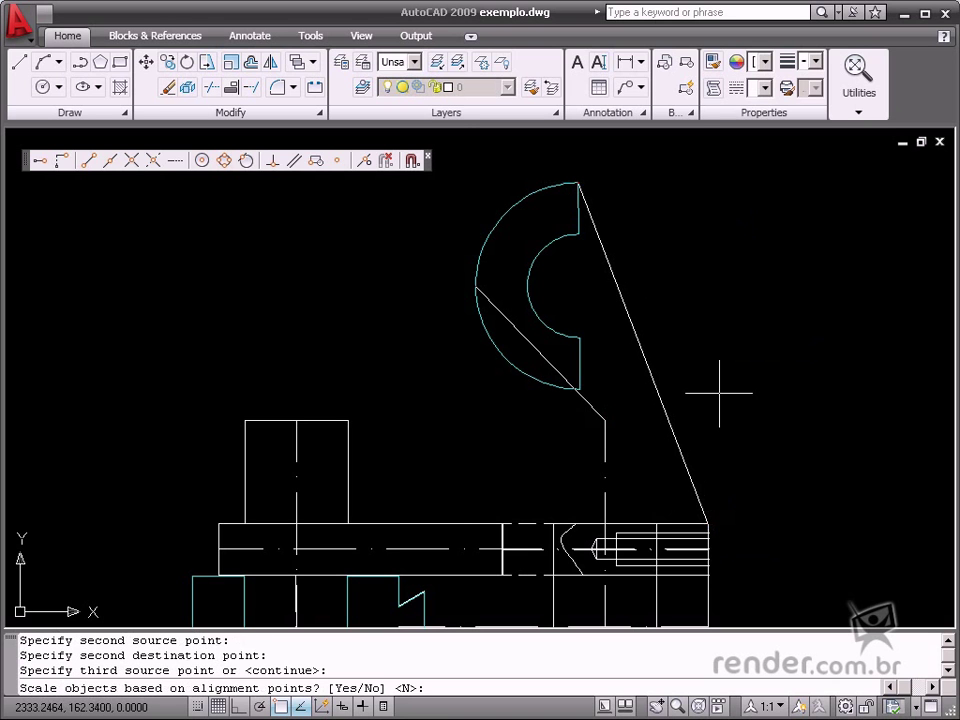
{"action": "key", "text": "Return"}
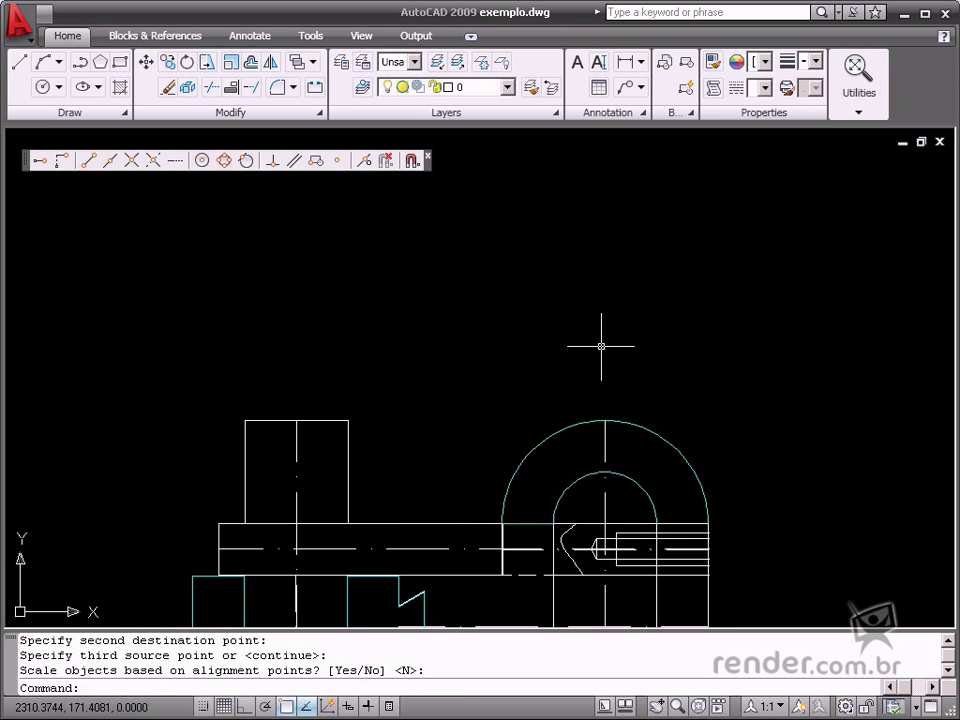
Zoom in on the fitted arc and briefly select its vertical centerline to check it.
{"action": "scroll", "coordinate": [600, 343], "scroll_direction": "down", "scroll_amount": 2}
{"action": "middle_click_drag", "start_coordinate": [601, 436], "coordinate": [591, 388]}
{"action": "scroll", "coordinate": [591, 388], "scroll_direction": "up", "scroll_amount": 3}
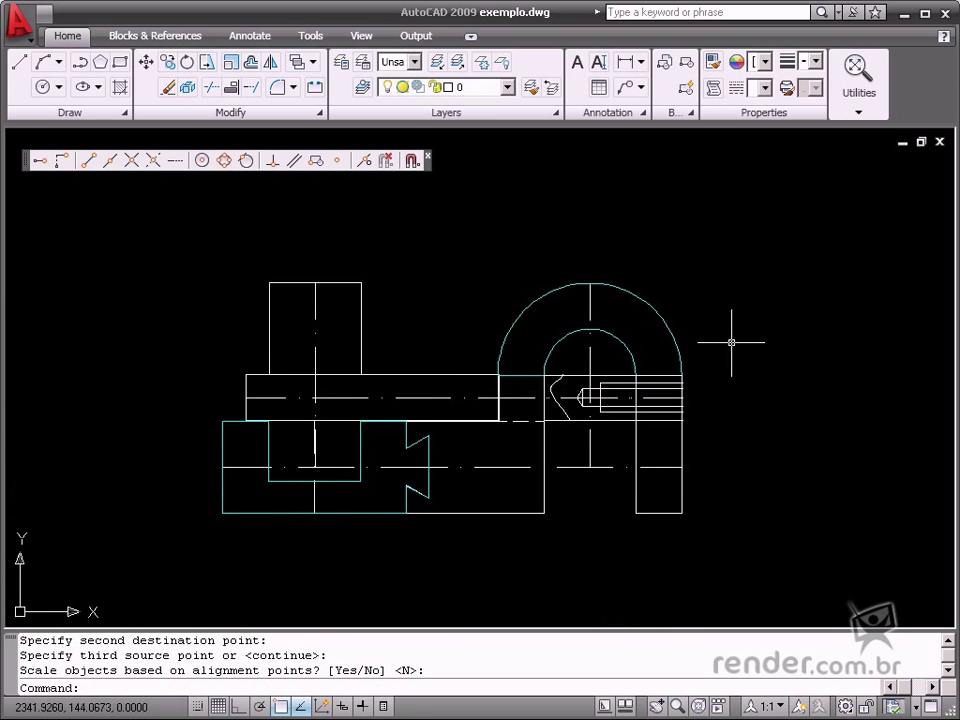
{"action": "scroll", "coordinate": [600, 345], "scroll_direction": "up", "scroll_amount": 3}
{"action": "left_click", "coordinate": [589, 260]}
{"action": "left_click", "coordinate": [539, 262]}
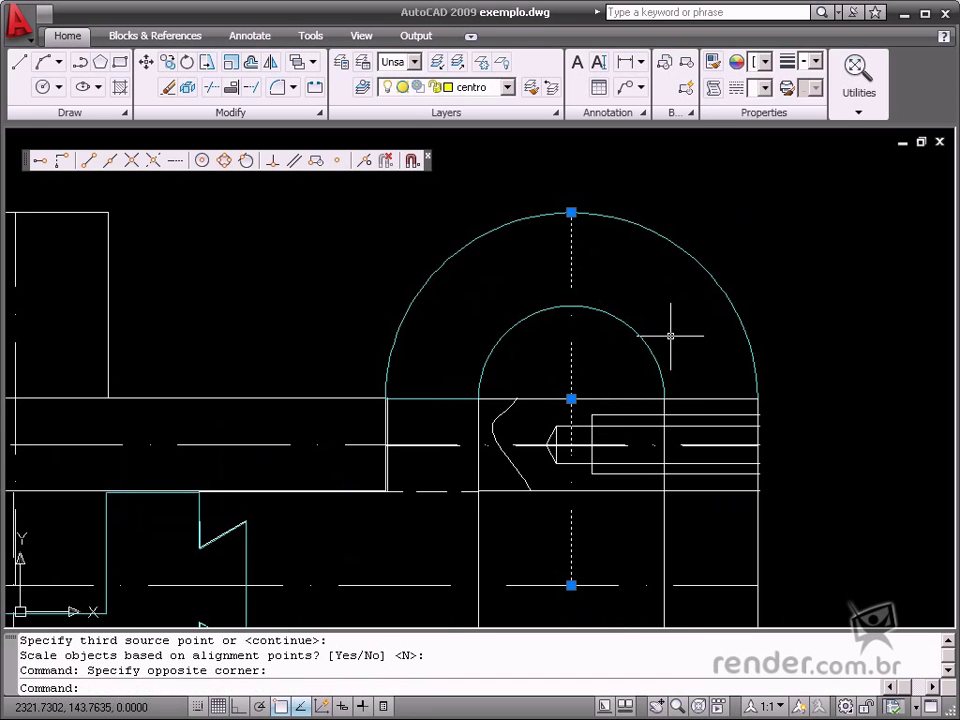
{"action": "key", "text": "Escape"}
Zoom out and recentre the whole finished assembly in view.
{"action": "scroll", "coordinate": [671, 332], "scroll_direction": "down", "scroll_amount": 3}
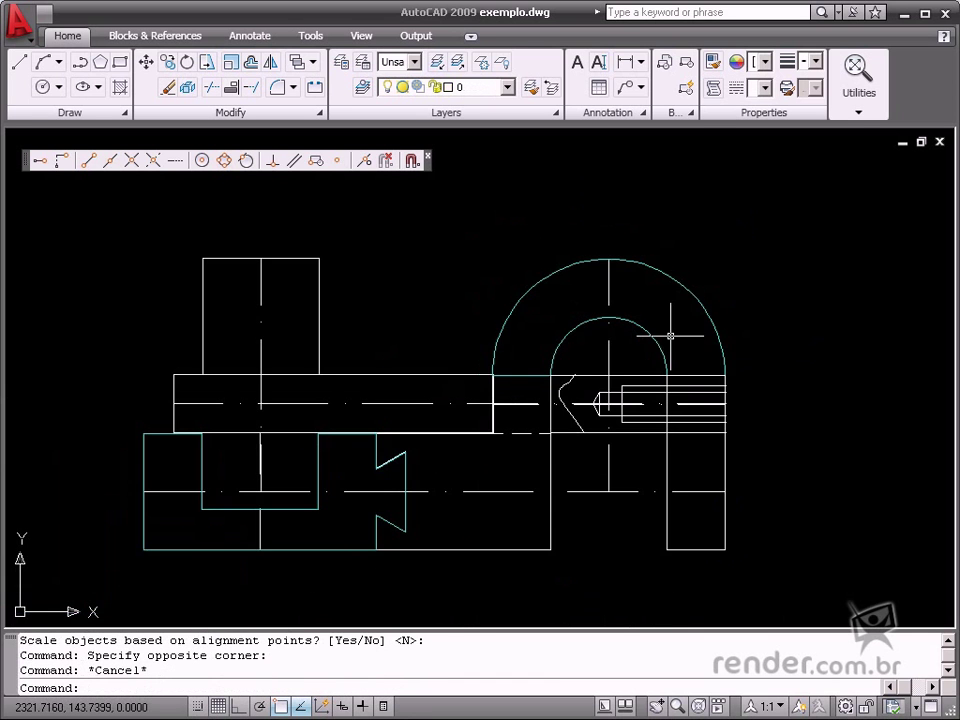
{"action": "middle_click_drag", "start_coordinate": [600, 399], "coordinate": [619, 377]}
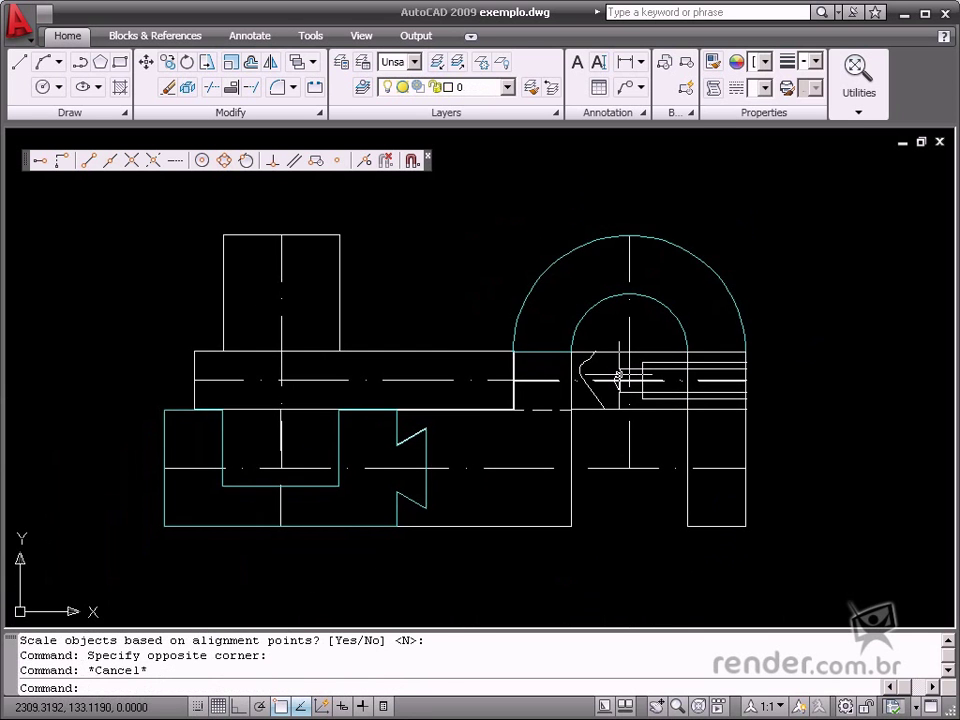
{"action": "scroll", "coordinate": [114, 508], "scroll_direction": "up", "scroll_amount": 2}
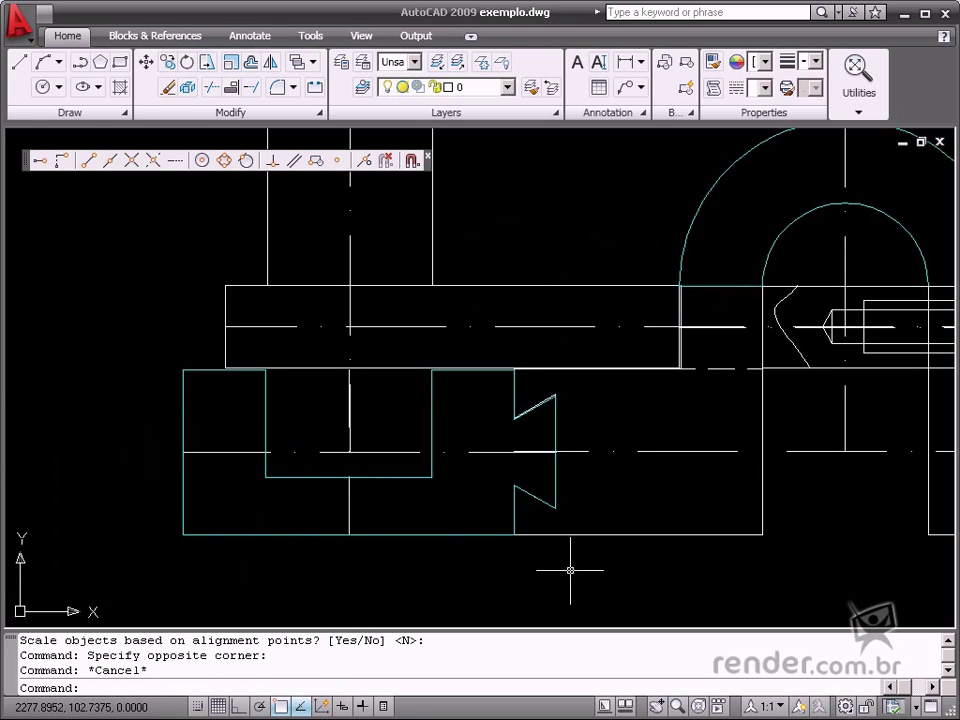
{"action": "scroll", "coordinate": [326, 546], "scroll_direction": "down", "scroll_amount": 2}
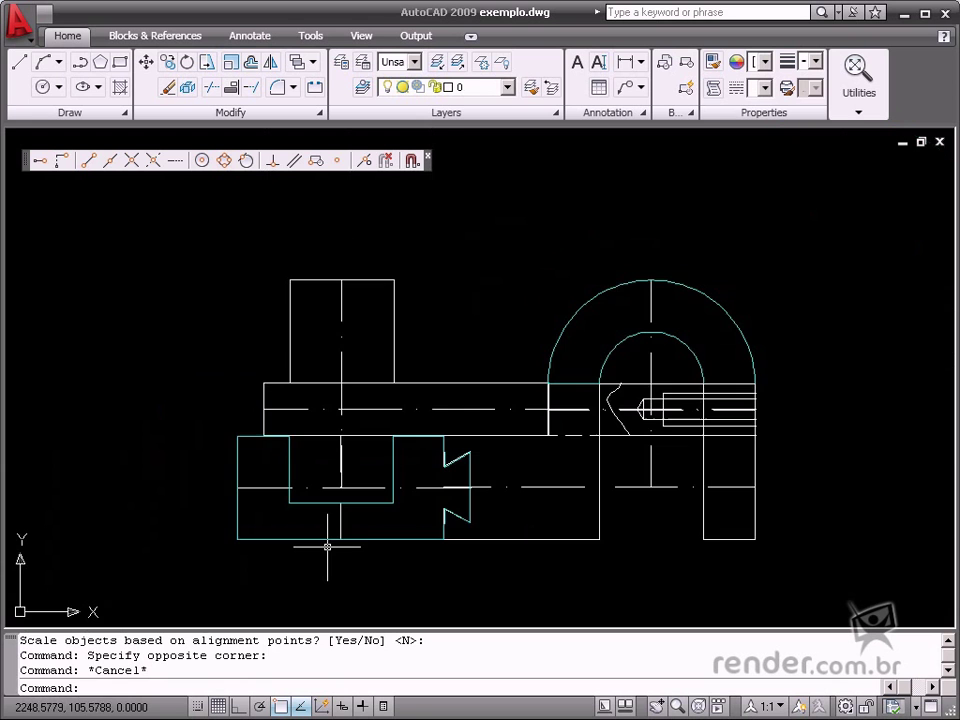
{"action": "mouse_move", "coordinate": [507, 512]}
{"action": "middle_mouse_down"}
{"action": "mouse_move", "coordinate": [510, 497]}
{"action": "mouse_move", "coordinate": [495, 491]}
{"action": "middle_mouse_up"}
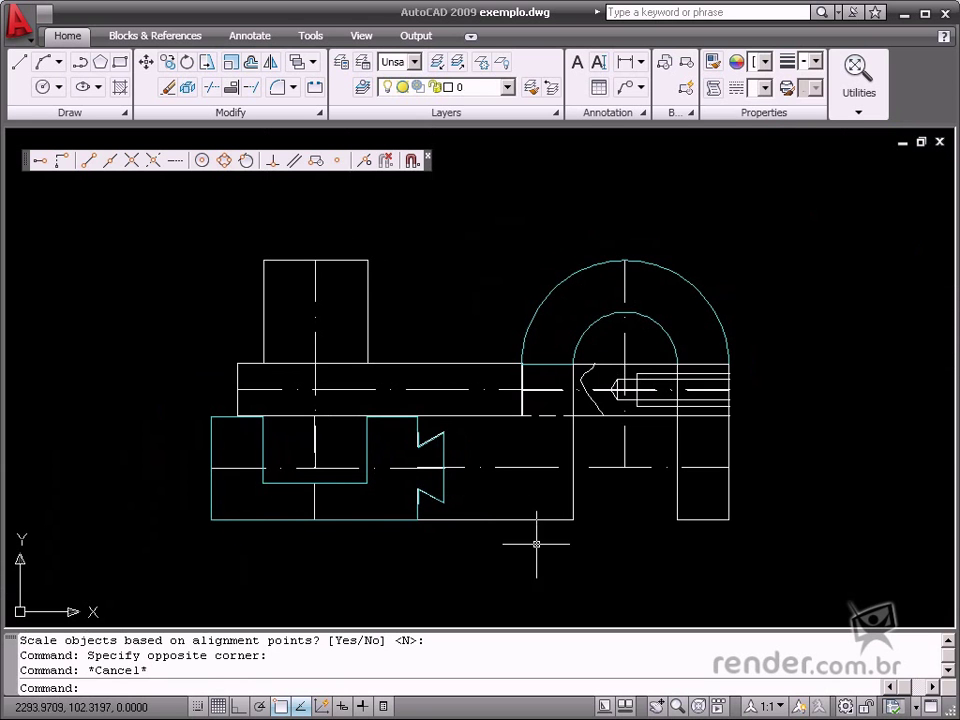